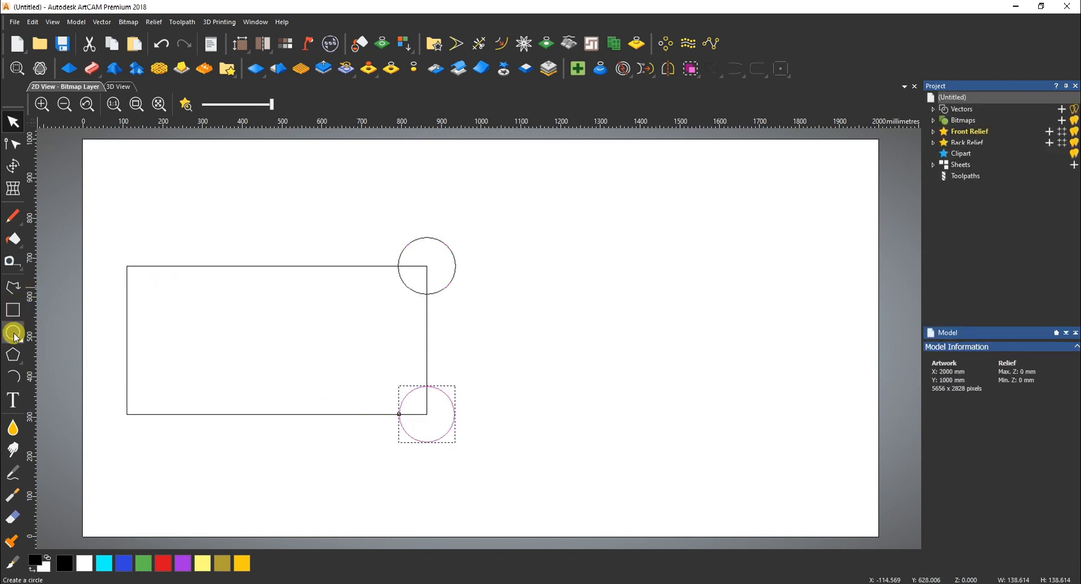
Draw two circles centred on the rectangle's upper-left and lower-left corners, with radii of about 73 mm and 65 mm
{"action": "left_click_drag", "start_coordinate": [128, 266], "coordinate": [98, 262]}
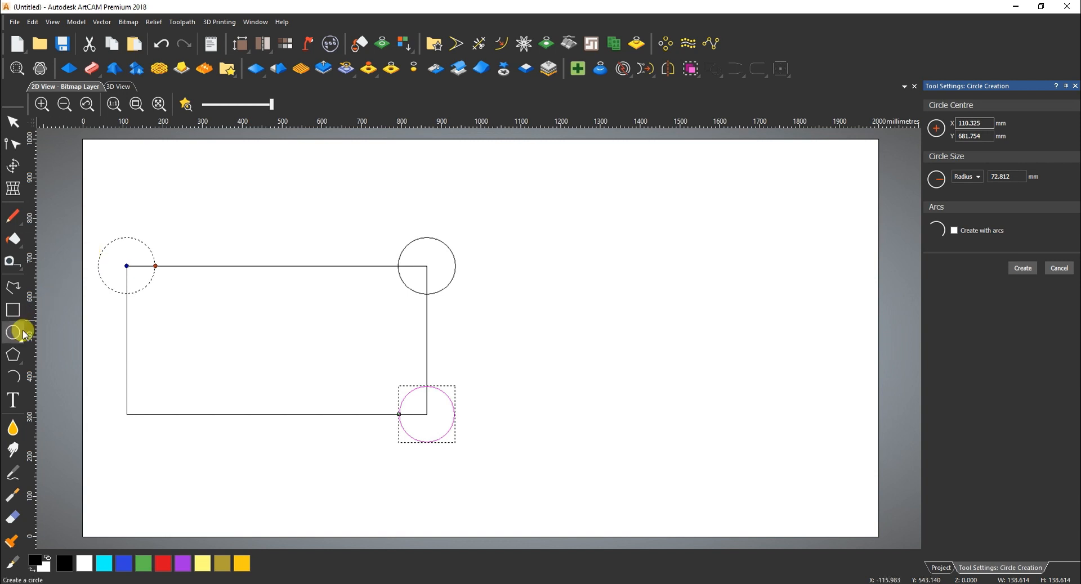
{"action": "left_click_drag", "start_coordinate": [127, 414], "coordinate": [100, 416]}
{"action": "key", "text": "Escape"}
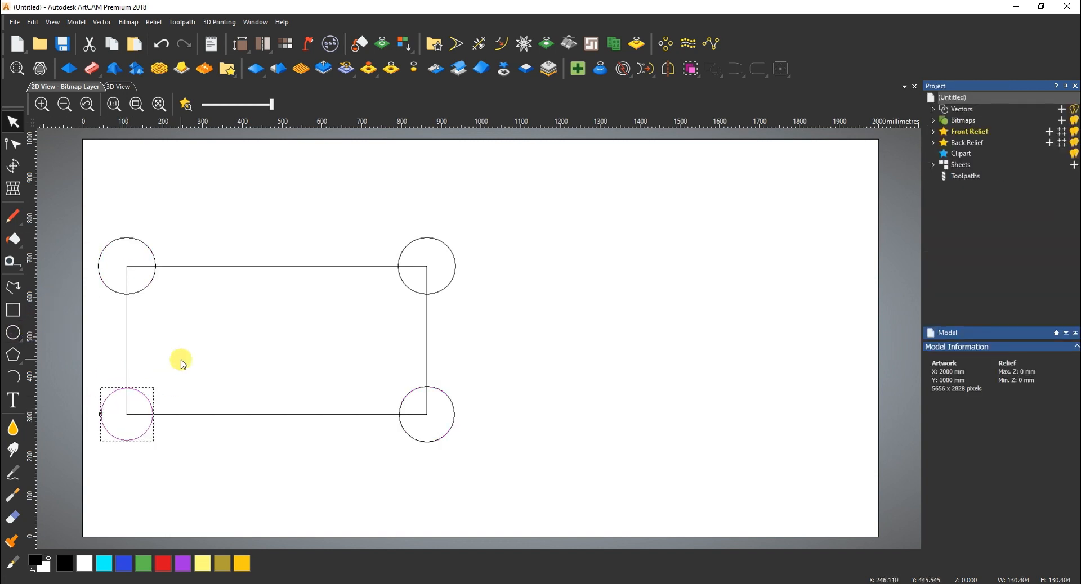
Copy the rectangle with its four corner circles and place the duplicate beside the original, on its right
{"action": "left_click", "coordinate": [179, 360]}
{"action": "left_click_drag", "start_coordinate": [79, 210], "coordinate": [584, 529]}
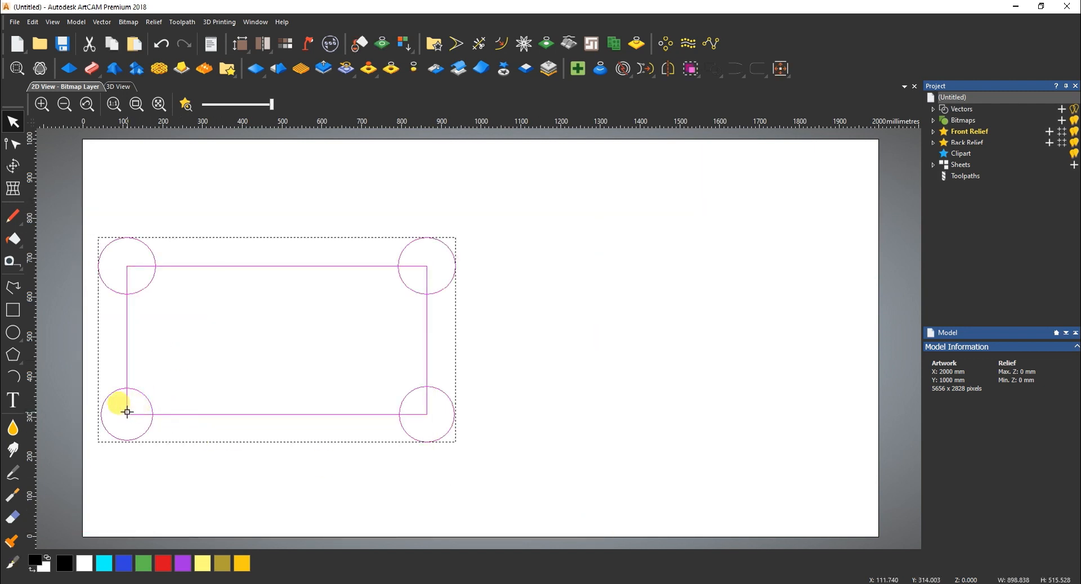
{"action": "left_click_drag", "start_coordinate": [127, 412], "coordinate": [511, 412], "text": "ctrl"}
{"action": "left_click", "coordinate": [586, 366]}
Weld the left rectangle and its four corner circles into one outline, and undo the weld
{"action": "left_click_drag", "start_coordinate": [87, 209], "coordinate": [472, 487]}
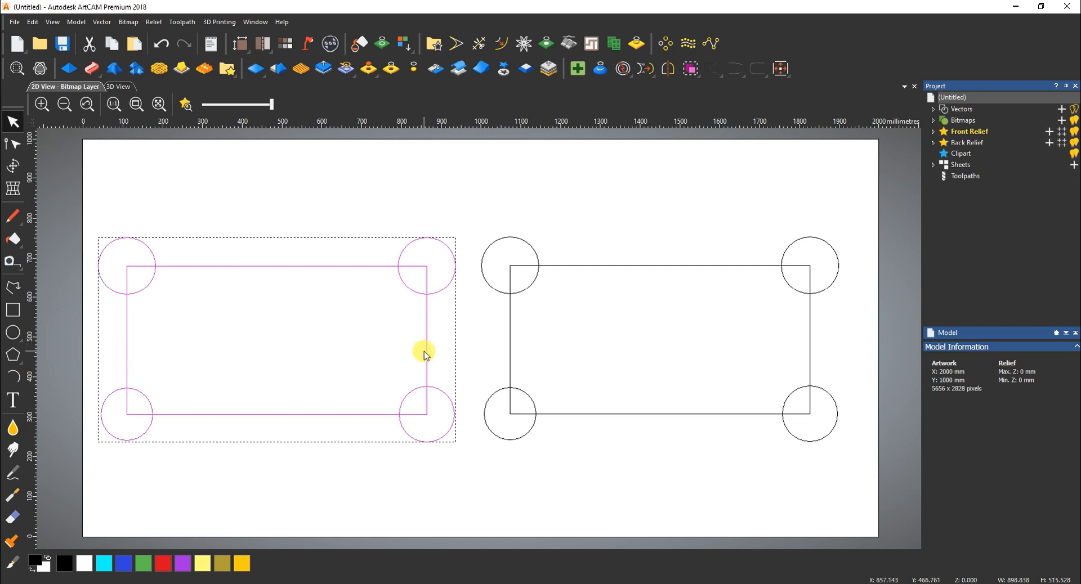
{"action": "left_click", "coordinate": [714, 69]}
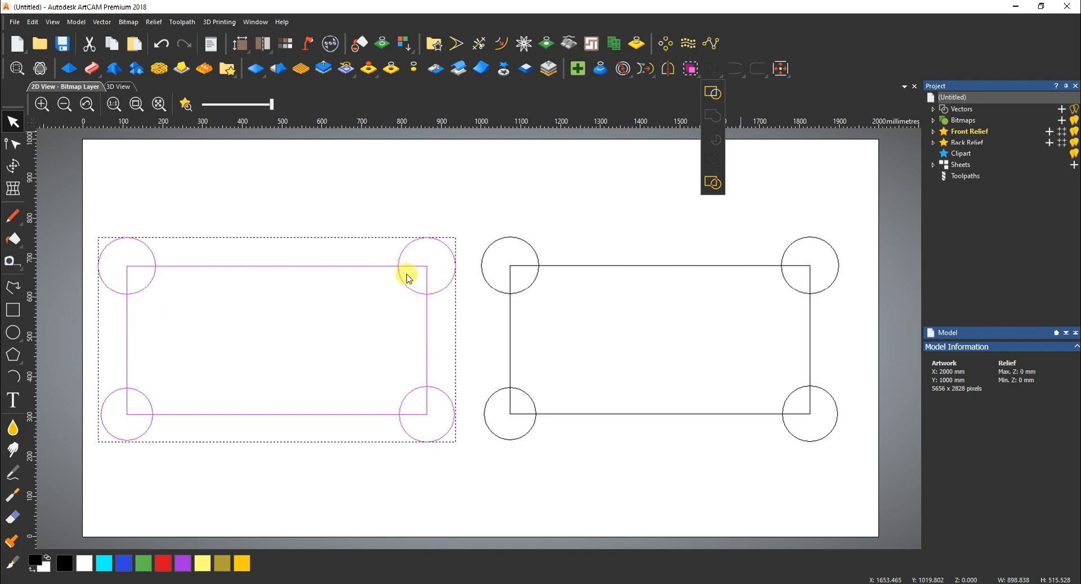
{"action": "scroll", "coordinate": [393, 265], "scroll_direction": "up", "scroll_amount": 2}
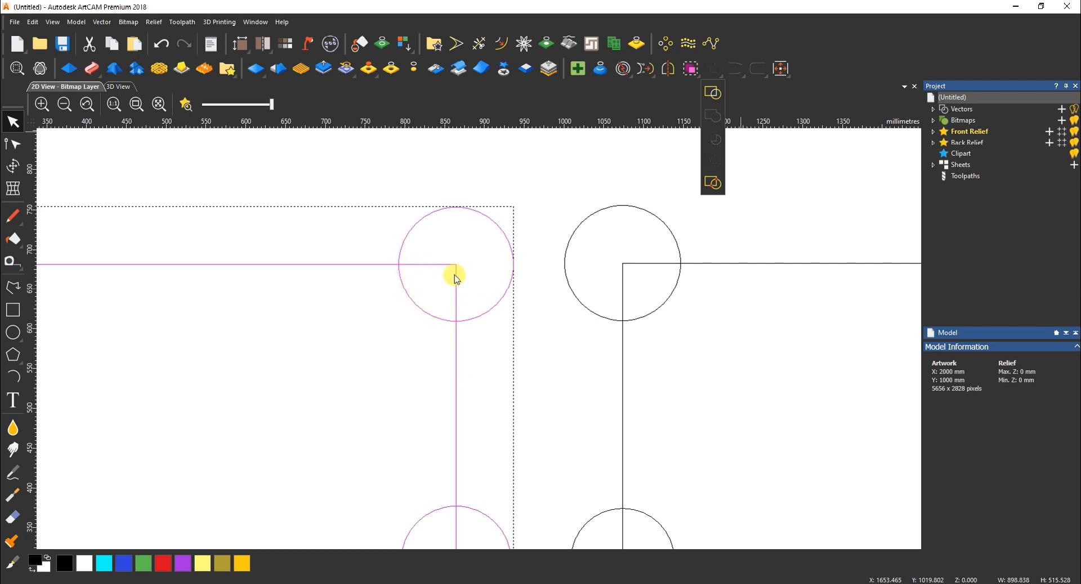
{"action": "scroll", "coordinate": [455, 280], "scroll_direction": "down", "scroll_amount": 3}
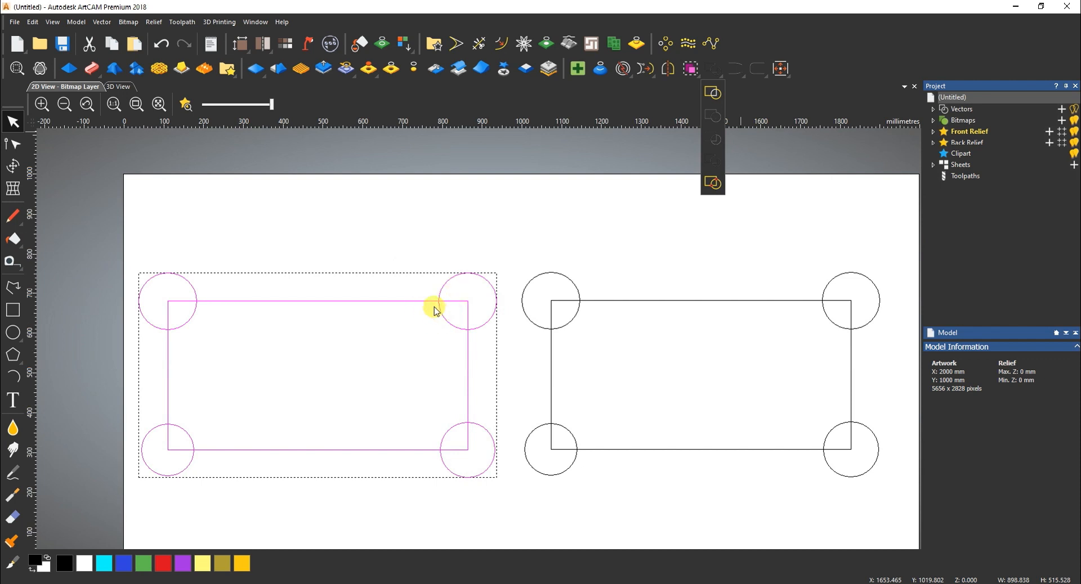
{"action": "scroll", "coordinate": [440, 304], "scroll_direction": "up", "scroll_amount": 5}
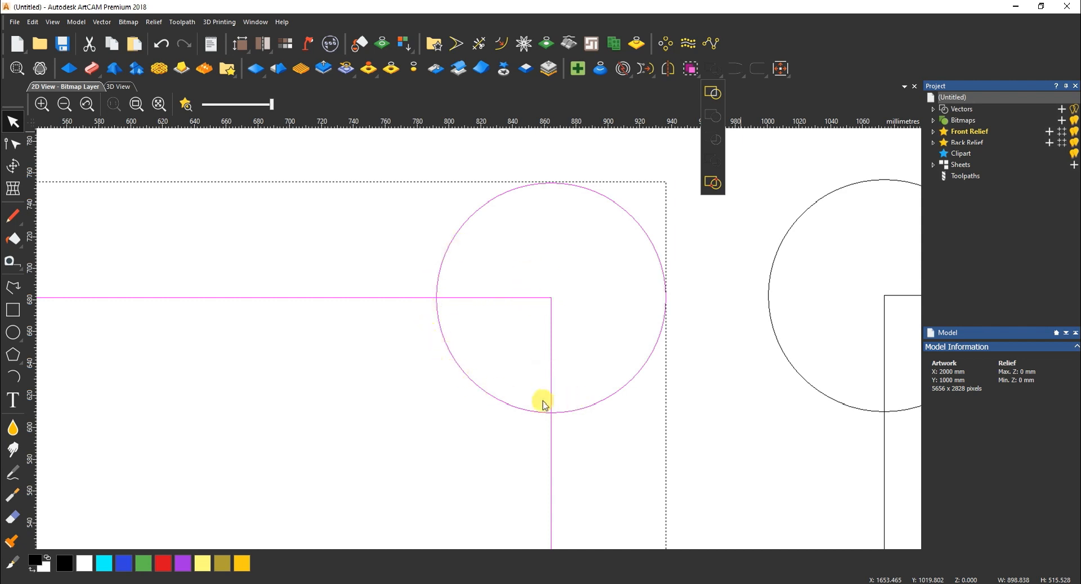
{"action": "scroll", "coordinate": [495, 309], "scroll_direction": "down", "scroll_amount": 2}
{"action": "scroll", "coordinate": [488, 345], "scroll_direction": "down", "scroll_amount": 2}
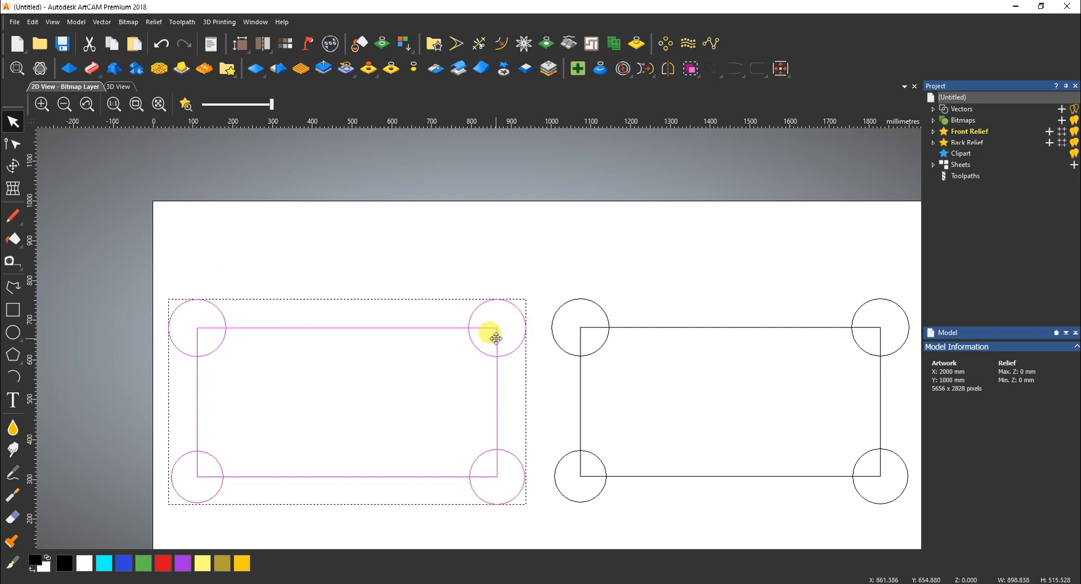
{"action": "left_click", "coordinate": [714, 70]}
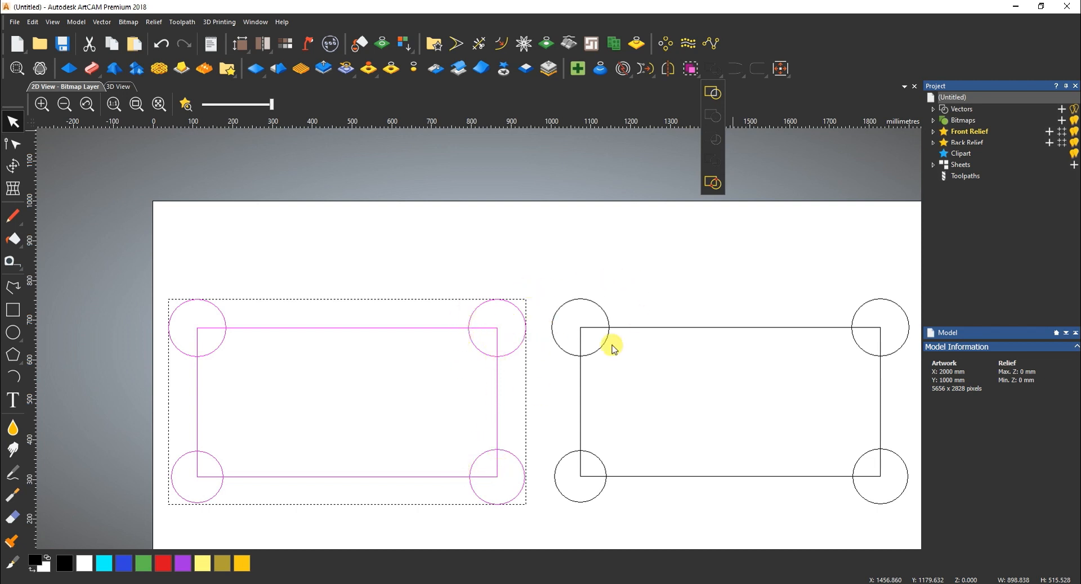
{"action": "left_click", "coordinate": [712, 96]}
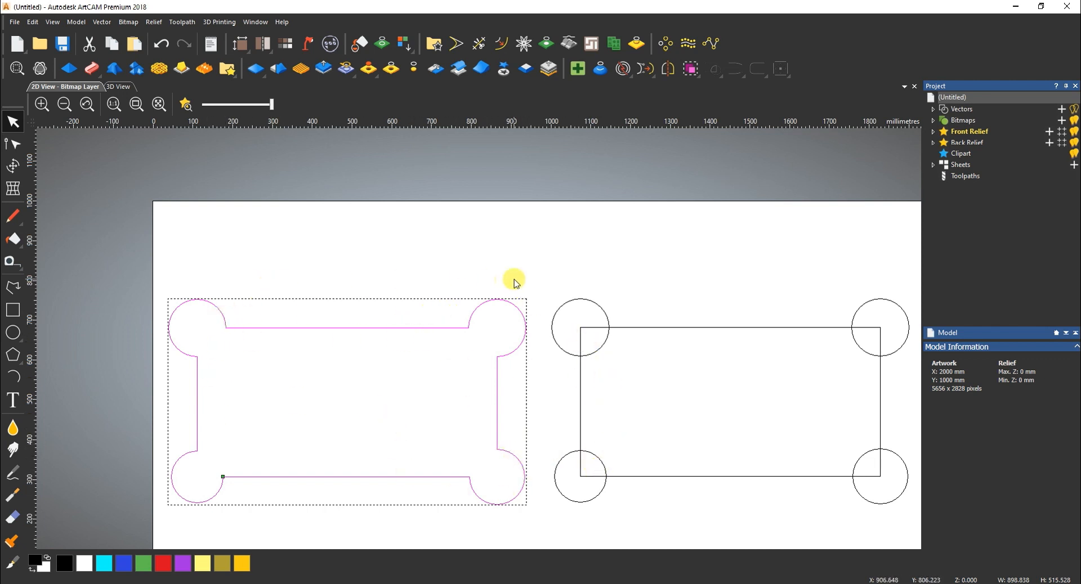
{"action": "key", "text": "ctrl+z"}
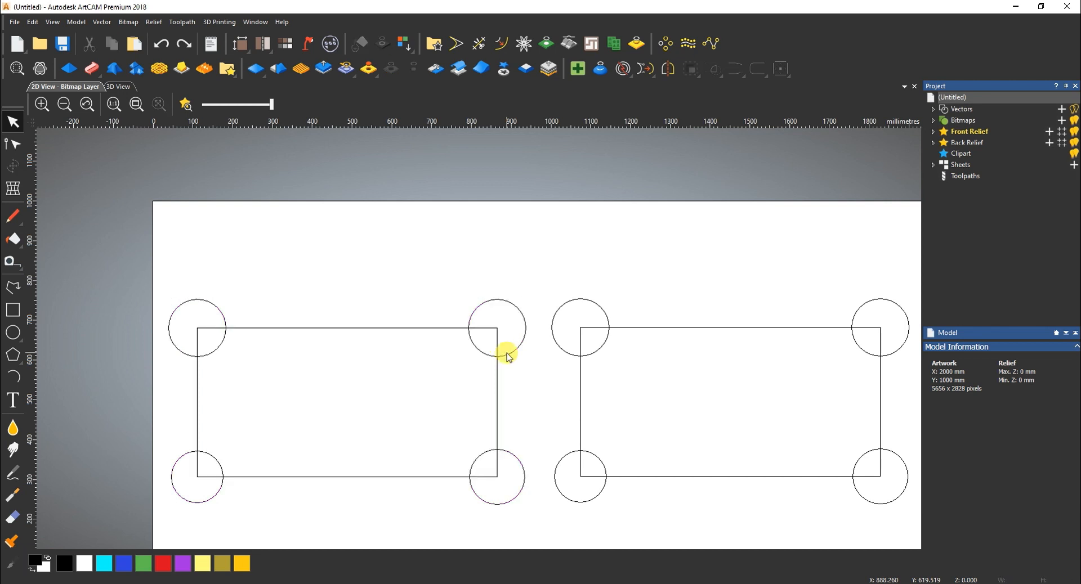
Explode the left rectangle and its four corner circles into separate segments at their intersections
{"action": "left_click_drag", "start_coordinate": [157, 272], "coordinate": [508, 547]}
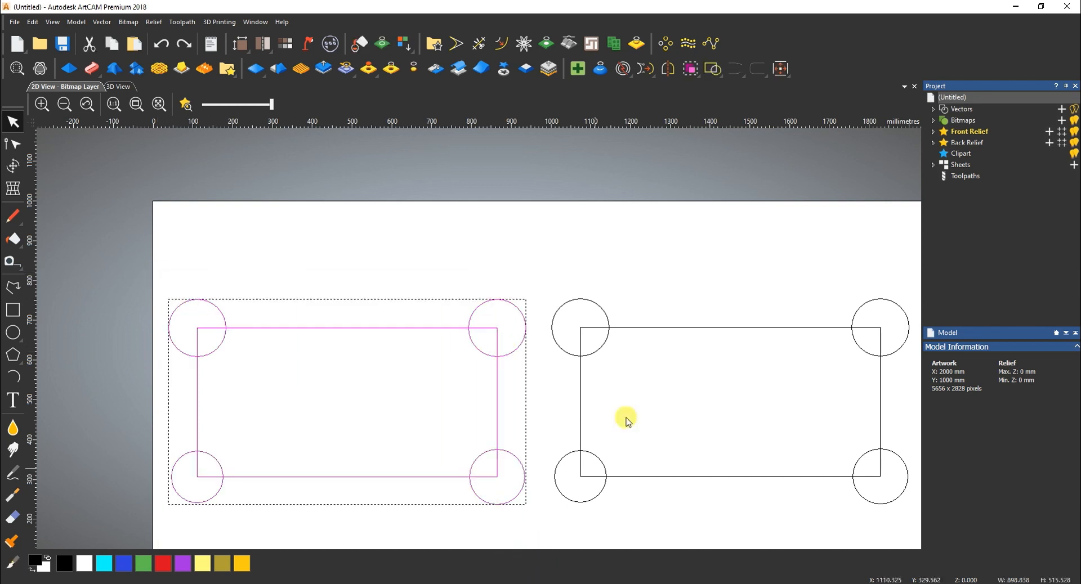
{"action": "left_click", "coordinate": [712, 68]}
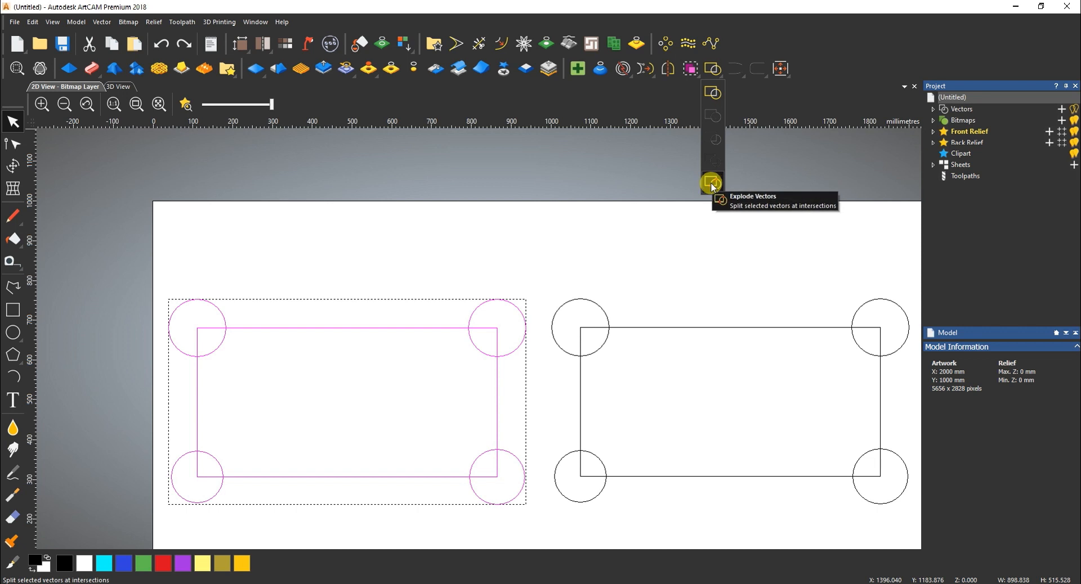
{"action": "scroll", "coordinate": [481, 332], "scroll_direction": "up", "scroll_amount": 4}
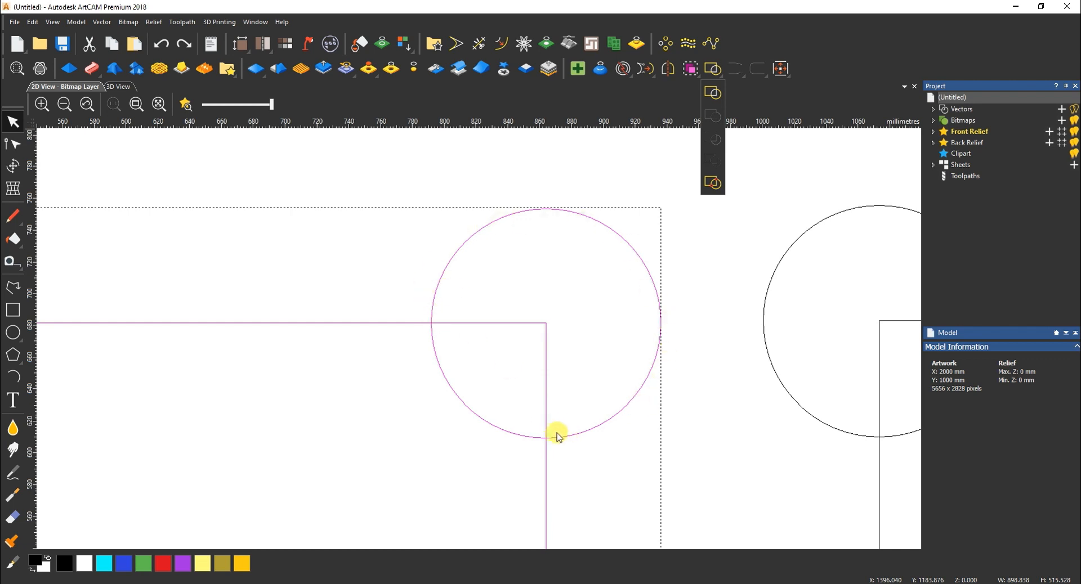
{"action": "scroll", "coordinate": [530, 335], "scroll_direction": "down", "scroll_amount": 4}
{"action": "scroll", "coordinate": [472, 340], "scroll_direction": "up", "scroll_amount": 6}
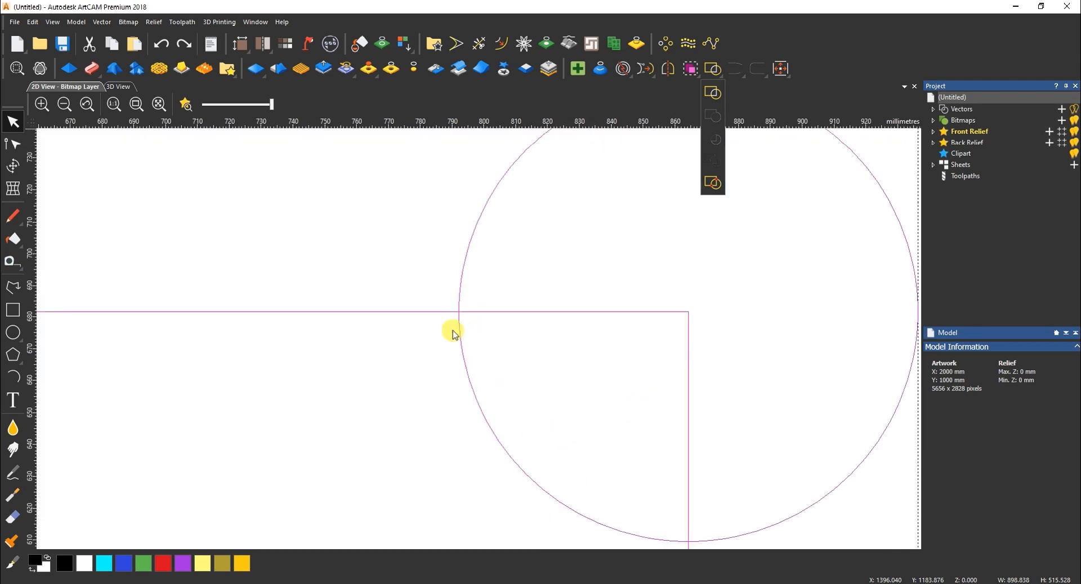
{"action": "scroll", "coordinate": [467, 336], "scroll_direction": "down", "scroll_amount": 4}
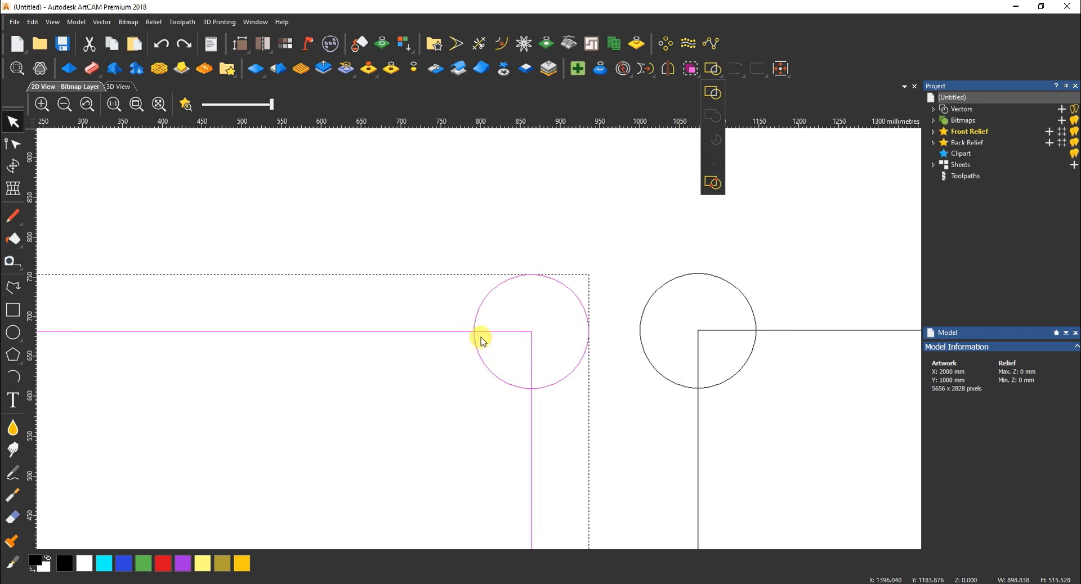
{"action": "scroll", "coordinate": [502, 336], "scroll_direction": "down", "scroll_amount": 4}
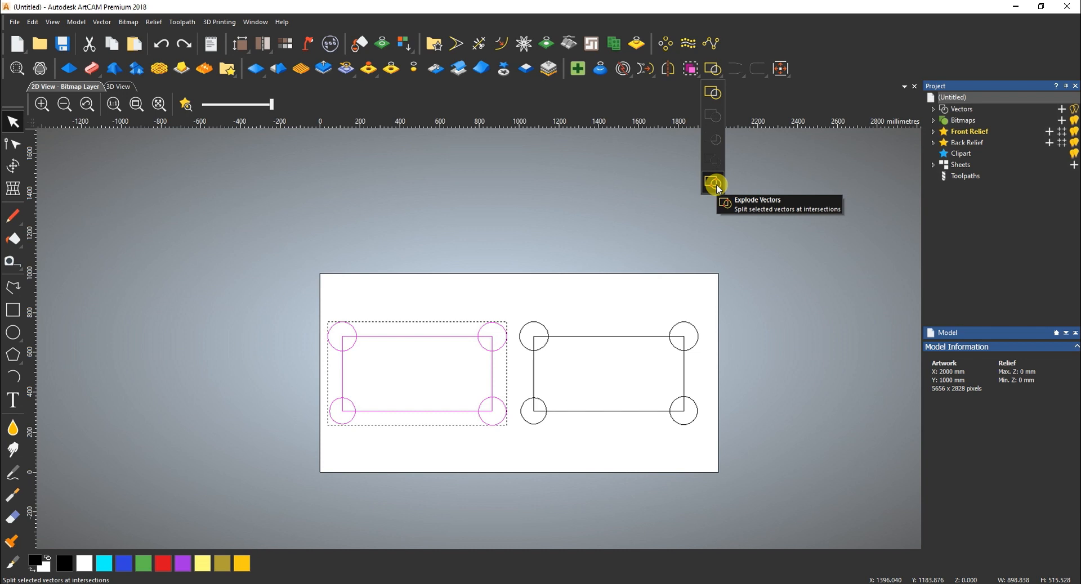
{"action": "left_click", "coordinate": [716, 186]}
Select the split arcs of the left shape's upper-right circle to check the pieces, and revert the explode
{"action": "left_click", "coordinate": [458, 362]}
{"action": "scroll", "coordinate": [458, 362], "scroll_direction": "up", "scroll_amount": 2}
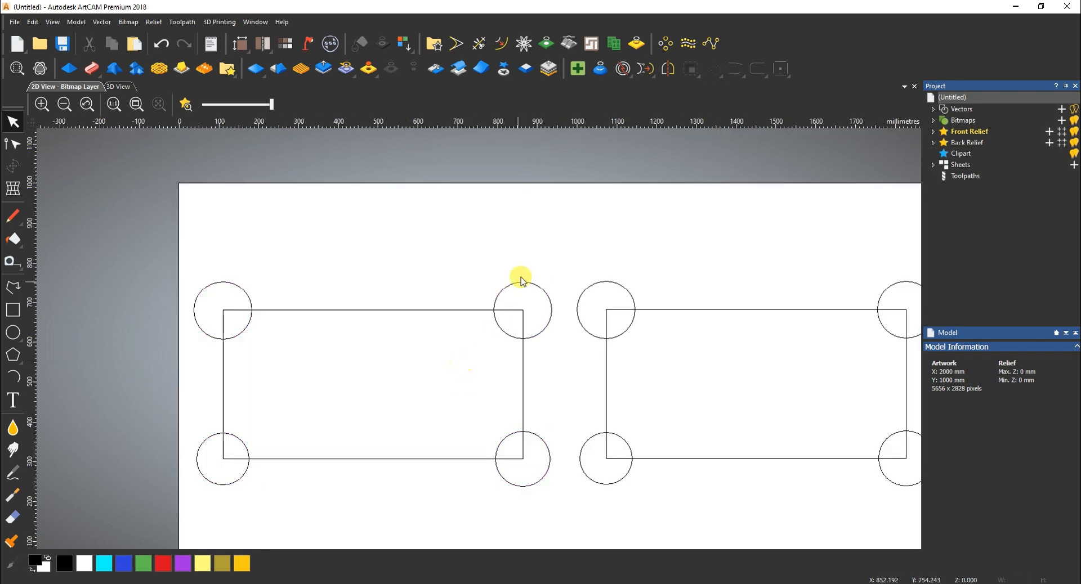
{"action": "left_click", "coordinate": [531, 291]}
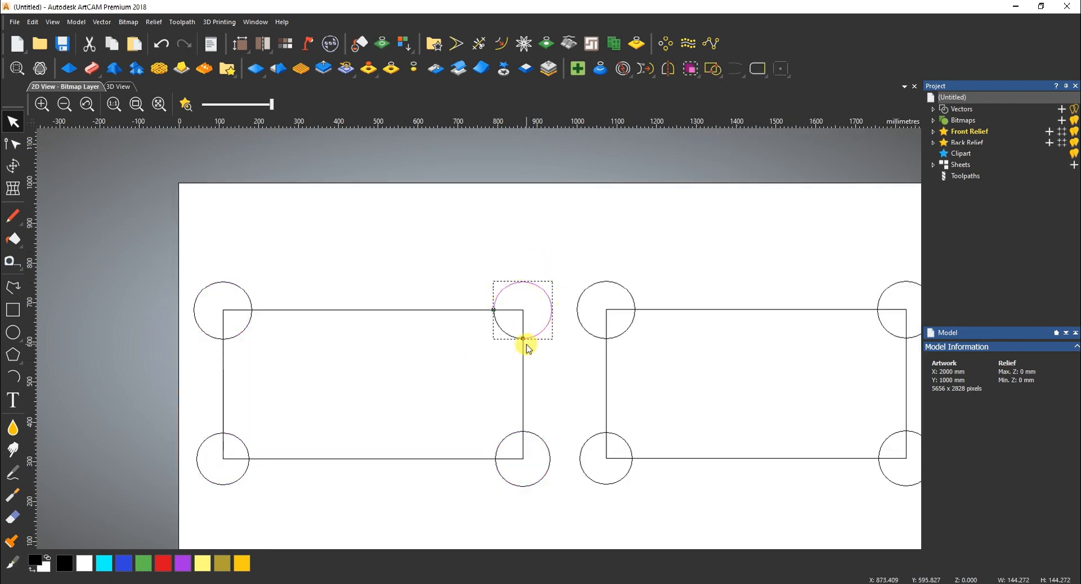
{"action": "left_click", "coordinate": [502, 332]}
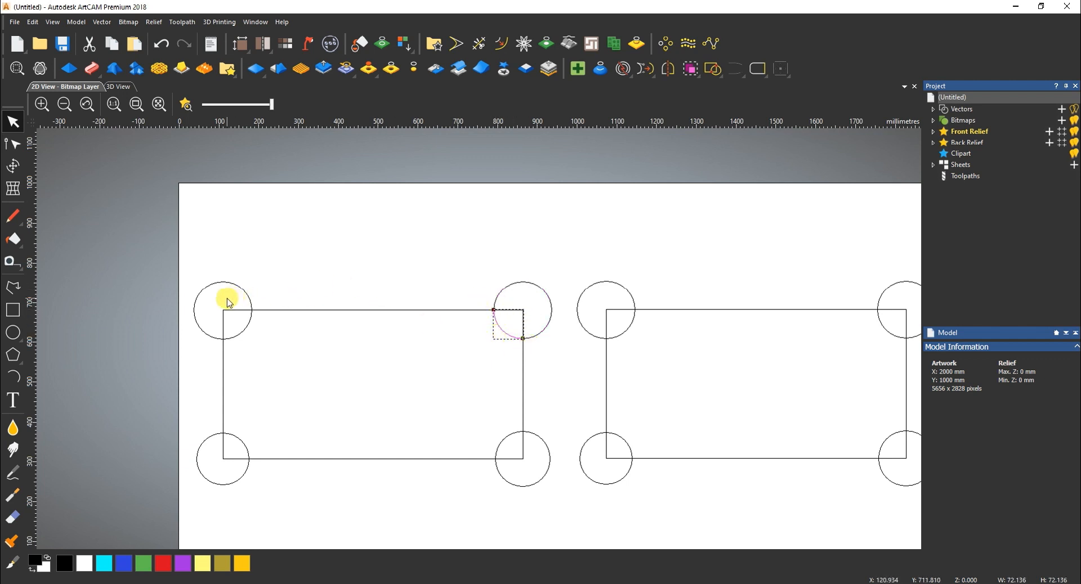
{"action": "left_click_drag", "start_coordinate": [176, 249], "coordinate": [585, 510]}
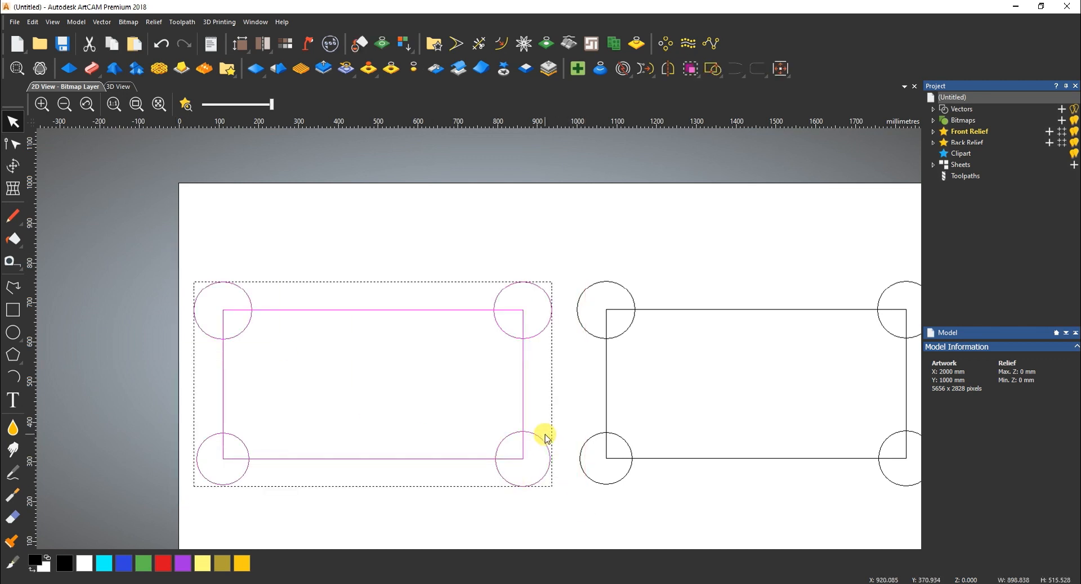
{"action": "left_click", "coordinate": [545, 437]}
Try the vector merge operation listed between weld and subtract on the left rectangle and its upper-right circle, and undo it
{"action": "left_click_drag", "start_coordinate": [540, 258], "coordinate": [510, 320]}
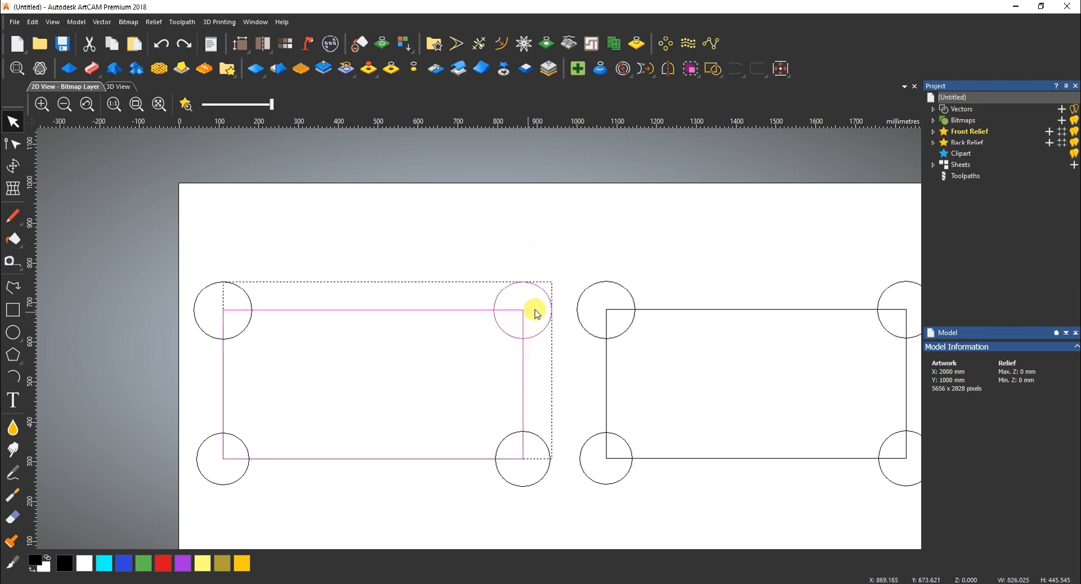
{"action": "left_click", "coordinate": [712, 68]}
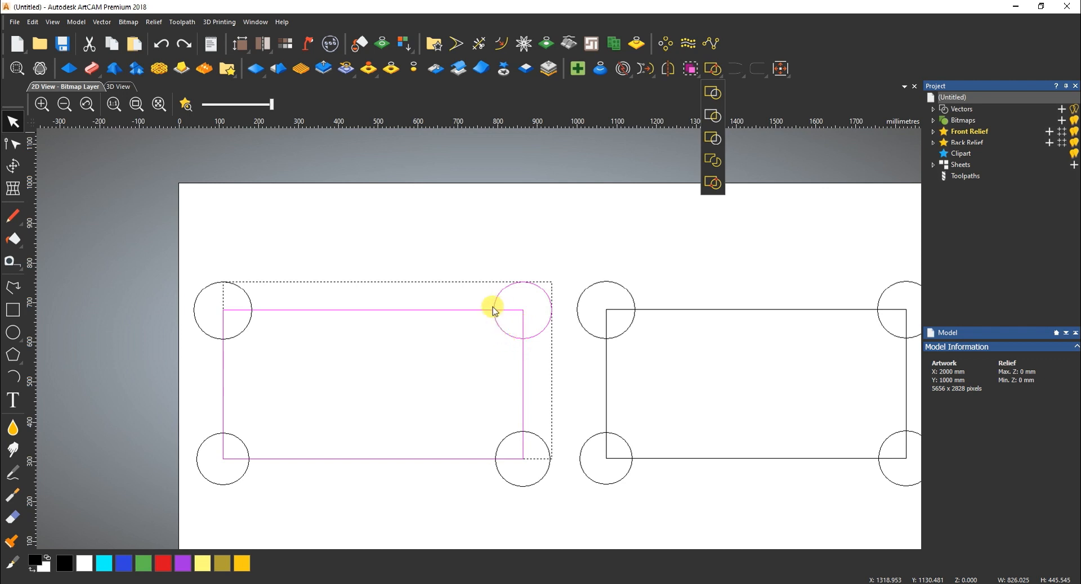
{"action": "left_click", "coordinate": [713, 119]}
{"action": "left_click", "coordinate": [545, 299]}
{"action": "left_click", "coordinate": [510, 337]}
{"action": "key", "text": "ctrl+z"}
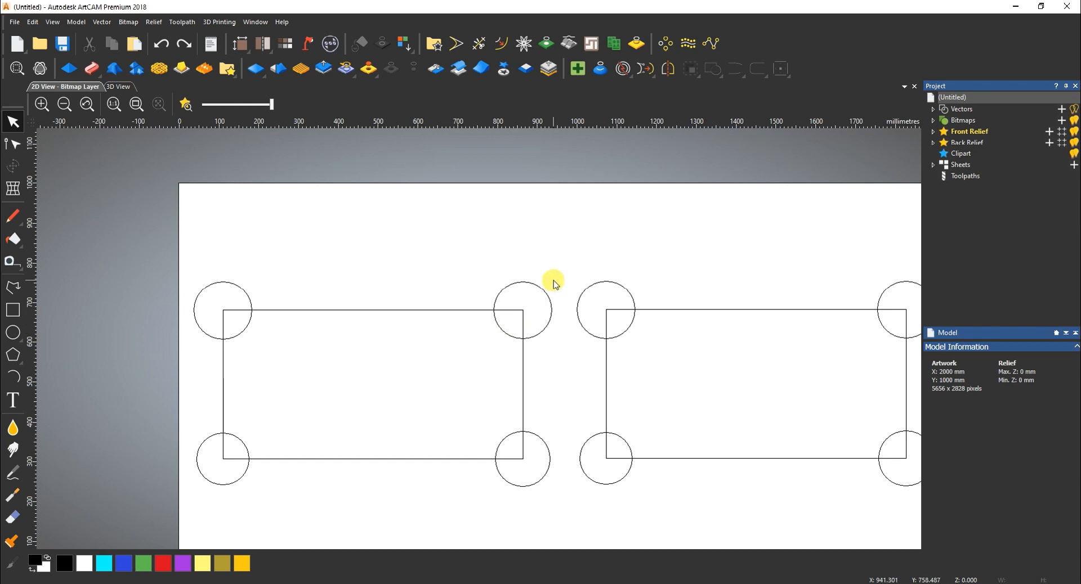
{"action": "left_click_drag", "start_coordinate": [549, 271], "coordinate": [485, 337]}
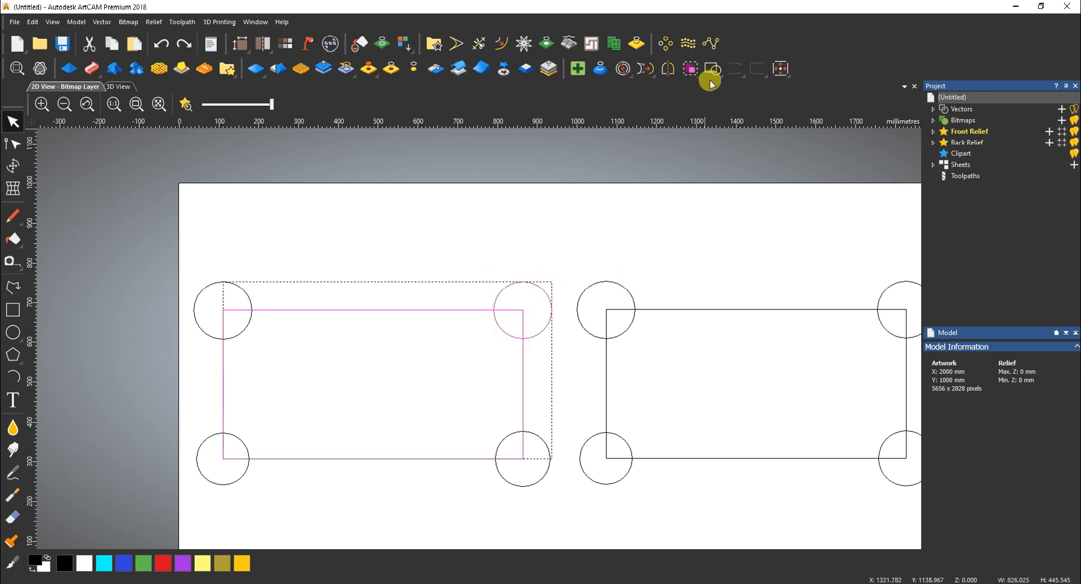
{"action": "left_click", "coordinate": [713, 70]}
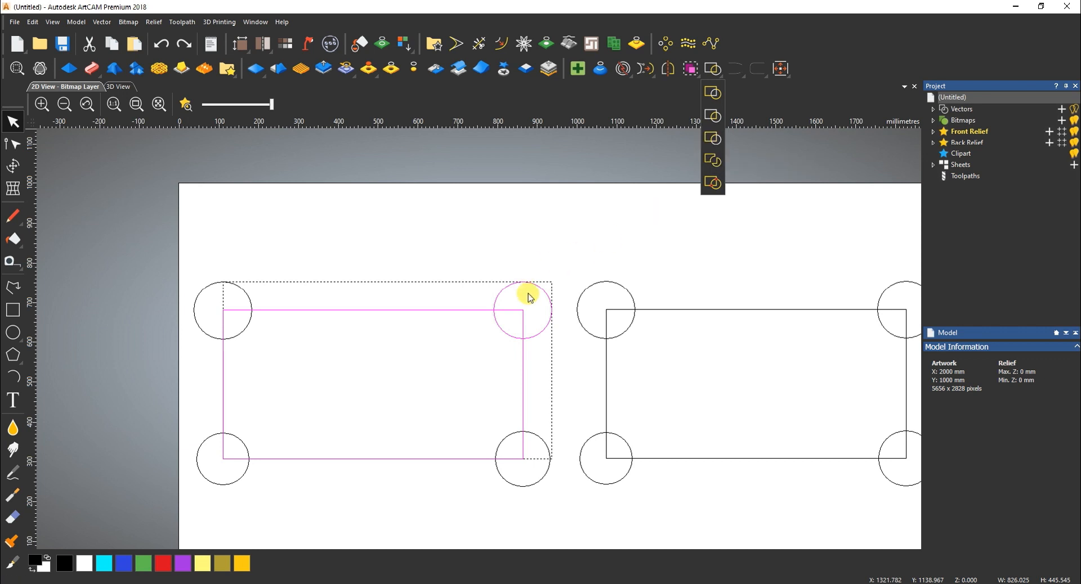
{"action": "left_click", "coordinate": [538, 269]}
{"action": "left_click_drag", "start_coordinate": [538, 269], "coordinate": [522, 292]}
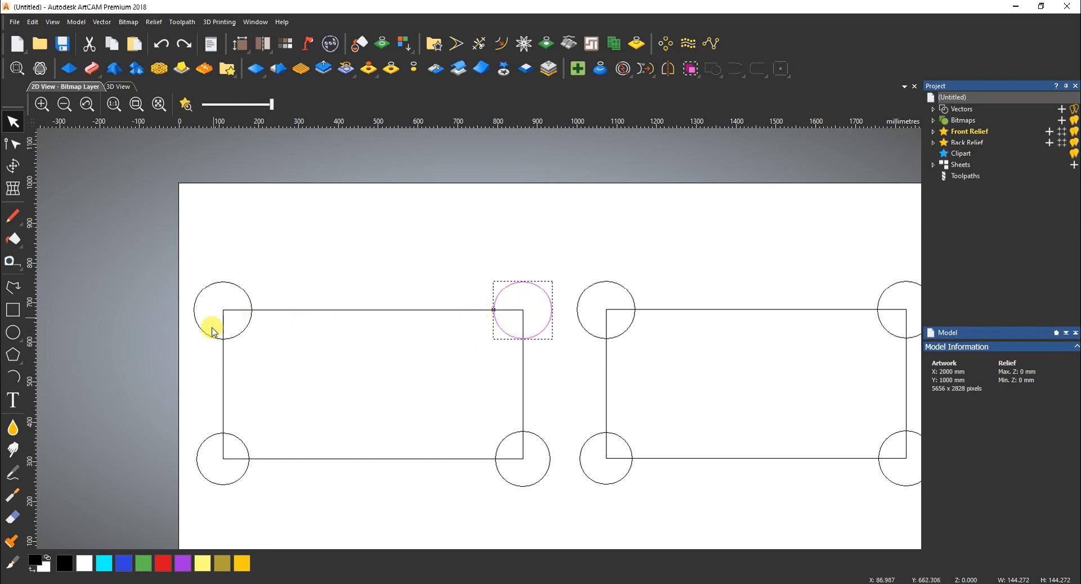
{"action": "left_click_drag", "start_coordinate": [414, 285], "coordinate": [397, 329]}
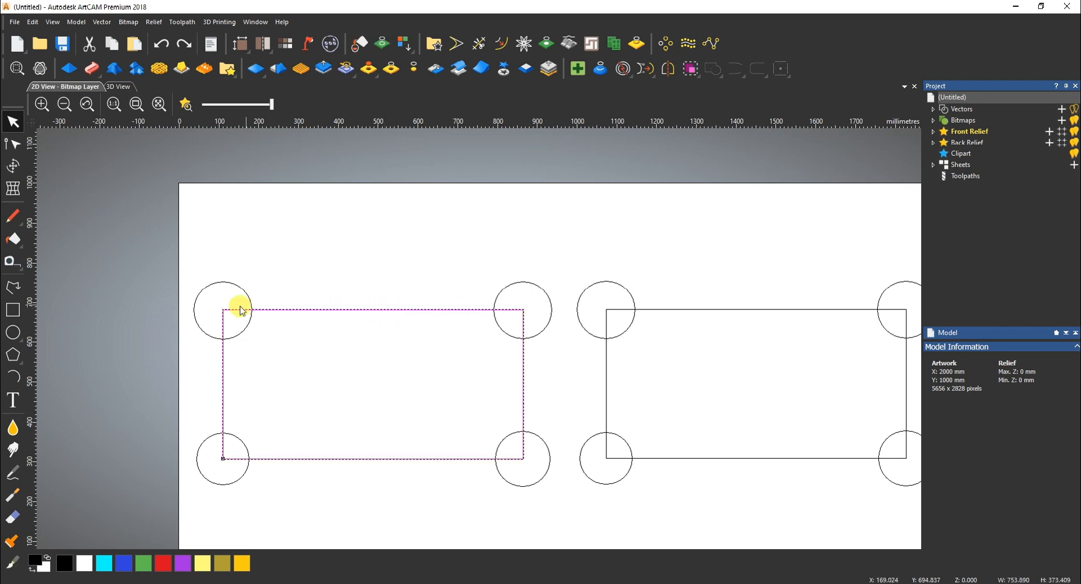
{"action": "left_click", "coordinate": [484, 355]}
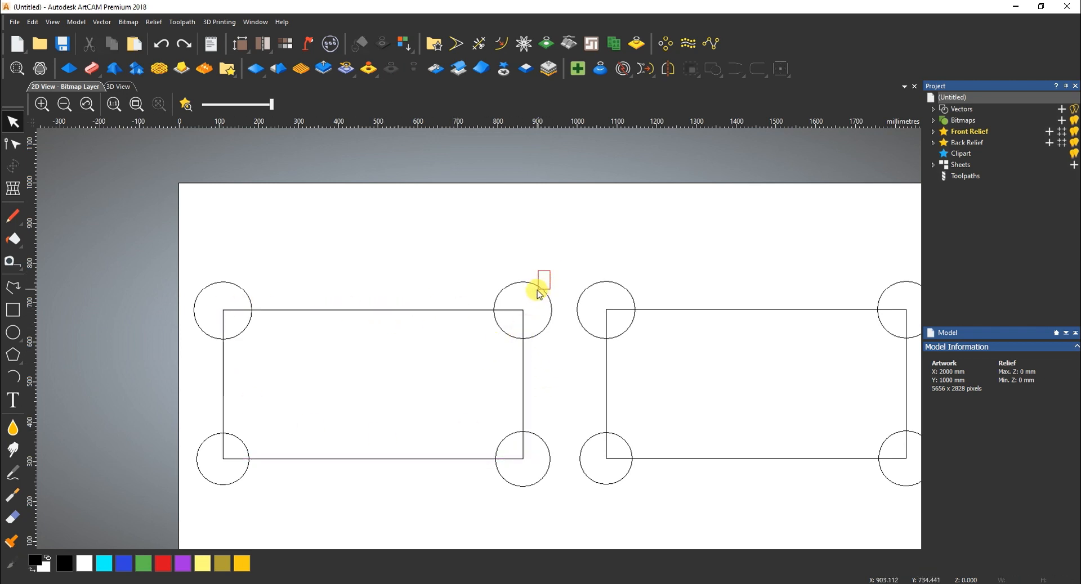
Subtract the left rectangle from its upper-right circle by selecting the circle first, and undo the subtraction
{"action": "left_click_drag", "start_coordinate": [535, 296], "coordinate": [448, 324]}
{"action": "left_click", "coordinate": [728, 68]}
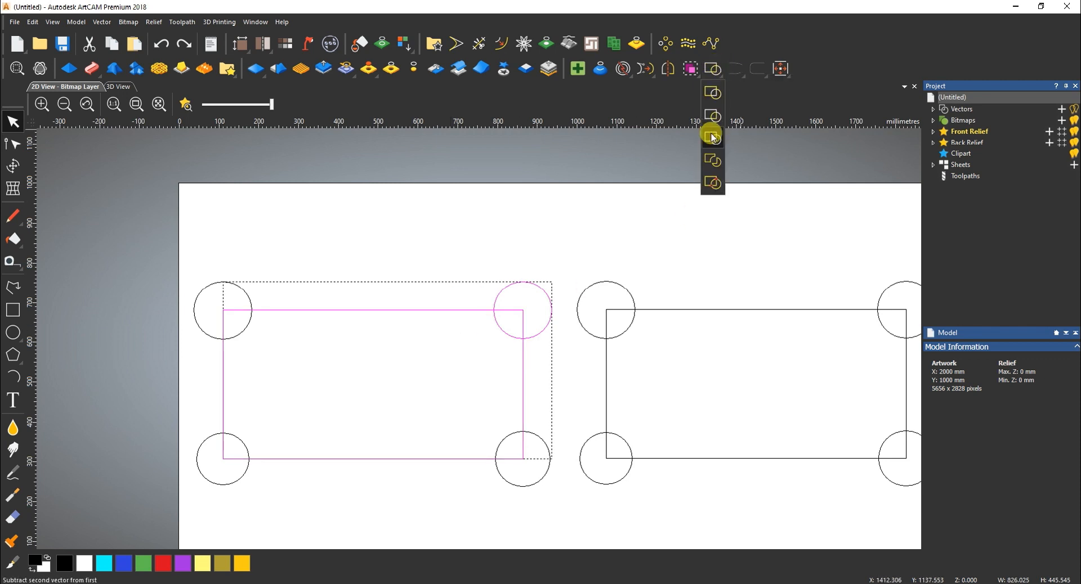
{"action": "left_click", "coordinate": [714, 138]}
{"action": "left_click", "coordinate": [529, 304]}
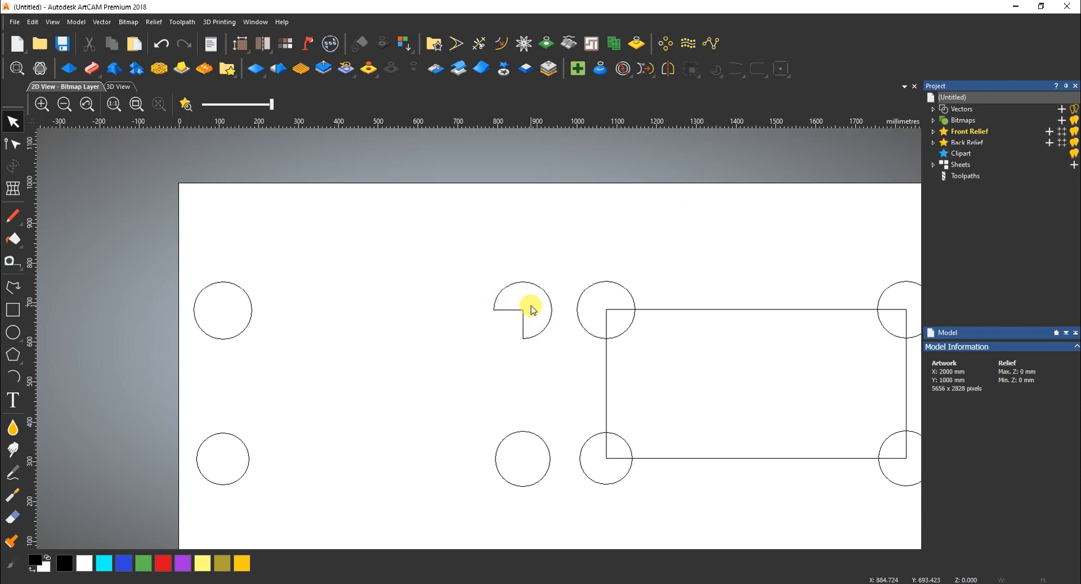
{"action": "left_click", "coordinate": [541, 290]}
{"action": "key", "text": "ctrl+z"}
{"action": "key", "text": "ctrl+z"}
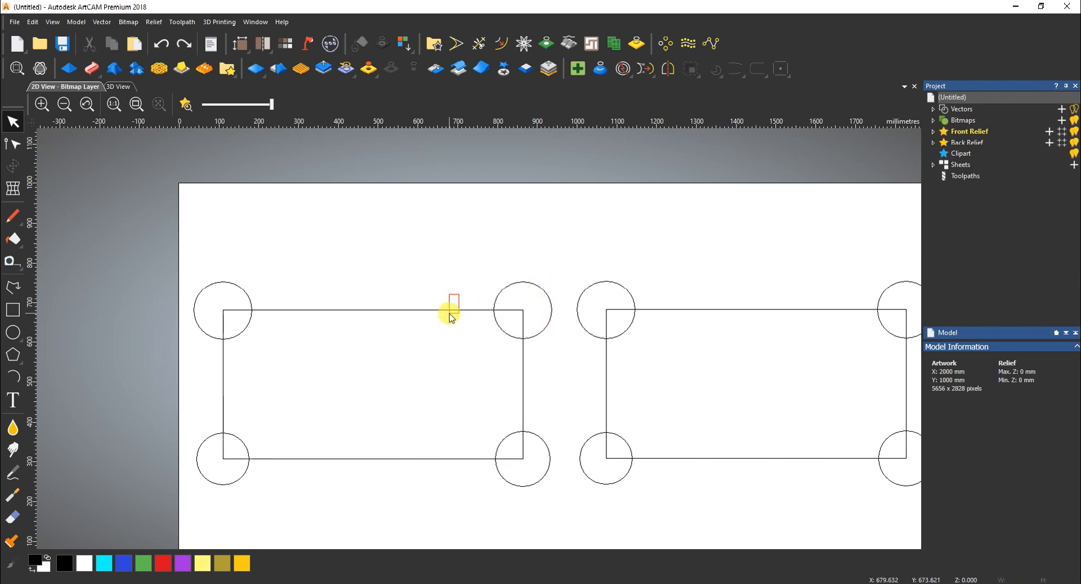
Subtract the upper-right circle from the left rectangle by selecting the rectangle first, and undo the subtraction
{"action": "left_click", "coordinate": [450, 313]}
{"action": "left_click", "coordinate": [532, 291], "text": "shift"}
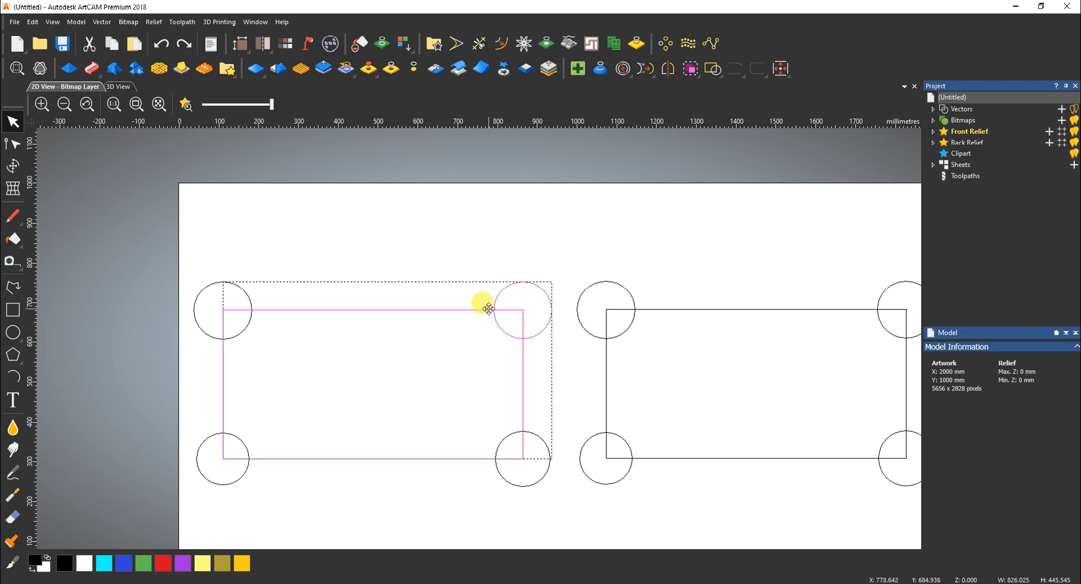
{"action": "left_click", "coordinate": [712, 68]}
{"action": "left_click", "coordinate": [712, 141]}
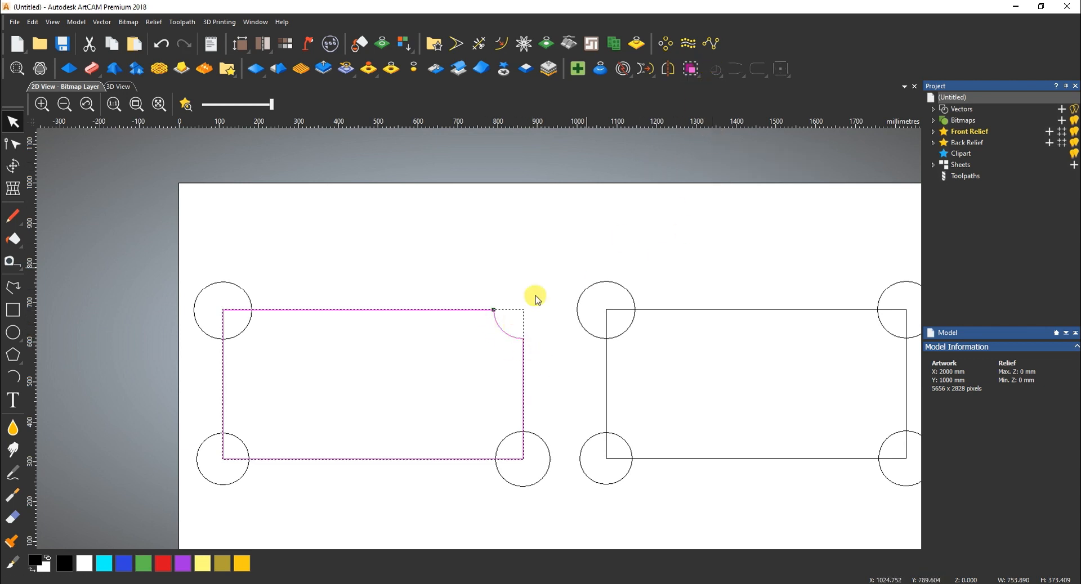
{"action": "key", "text": "ctrl+z"}
Cut the left rectangle and its upper-right circle apart at their overlap, move the circle piece away, and undo both changes
{"action": "left_click_drag", "start_coordinate": [540, 257], "coordinate": [478, 349]}
{"action": "left_click", "coordinate": [712, 72]}
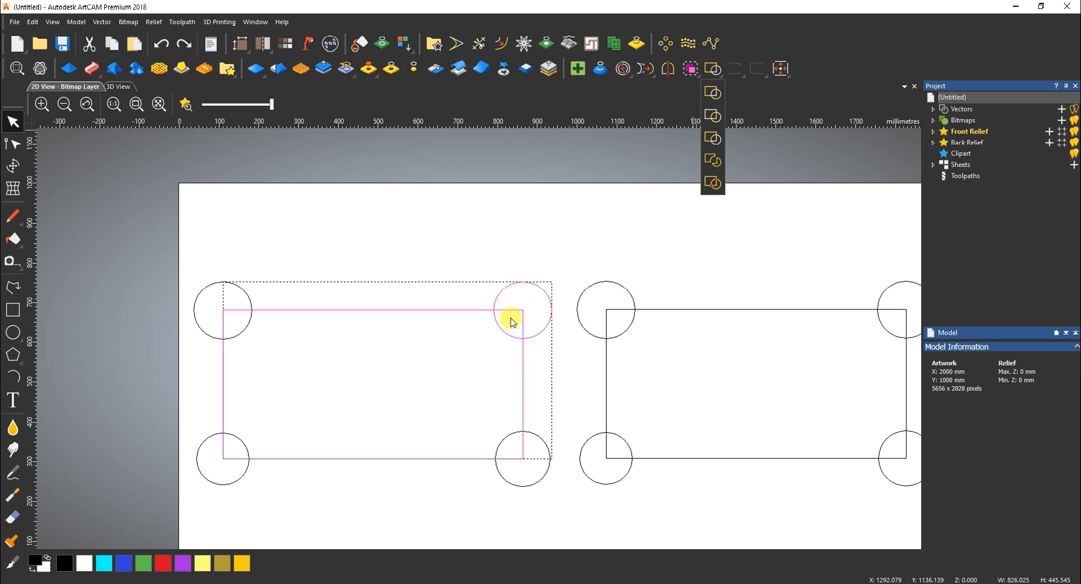
{"action": "left_click", "coordinate": [711, 161]}
{"action": "left_click", "coordinate": [499, 282]}
{"action": "left_click", "coordinate": [495, 305]}
{"action": "left_click_drag", "start_coordinate": [495, 308], "coordinate": [506, 280]}
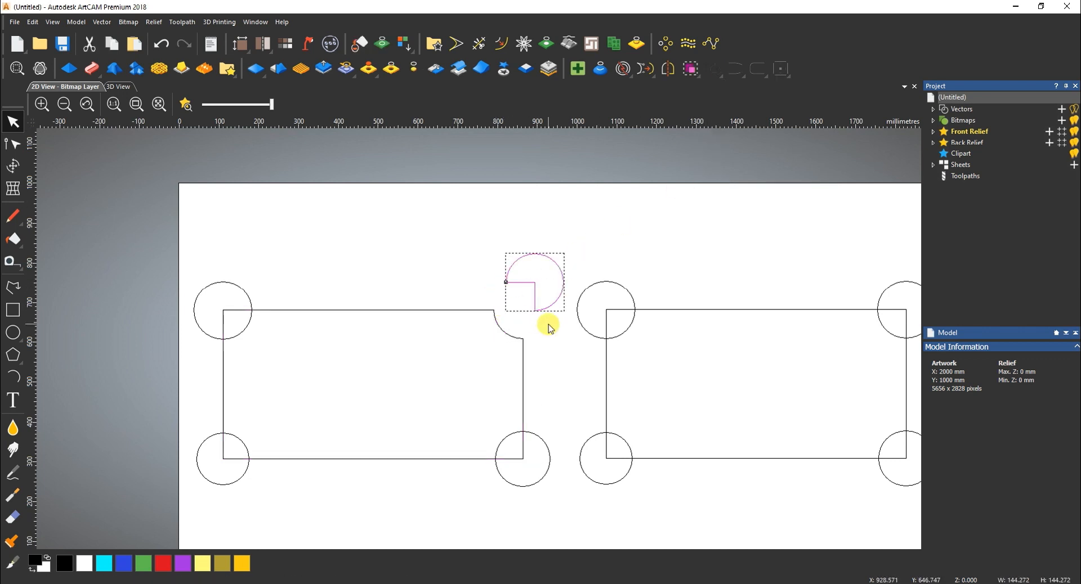
{"action": "key", "text": "ctrl+z"}
{"action": "key", "text": "ctrl+z"}
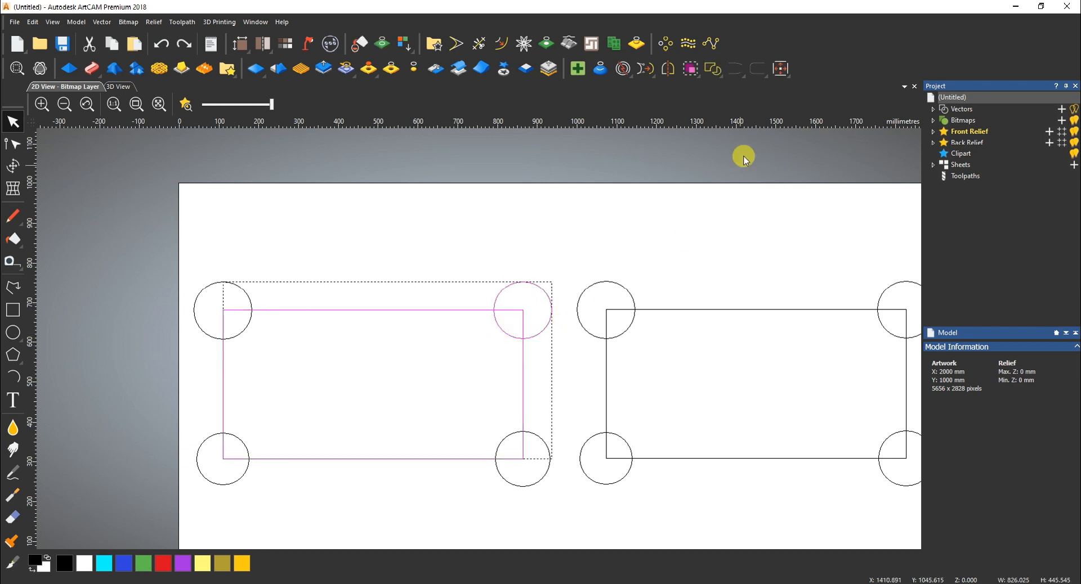
{"action": "left_click", "coordinate": [715, 70]}
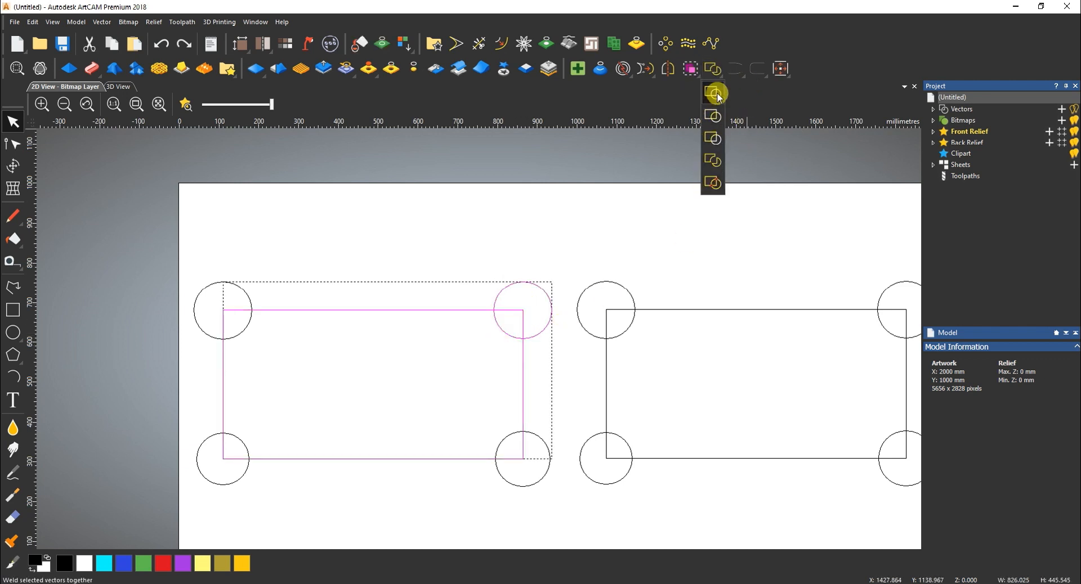
{"action": "left_click", "coordinate": [539, 369]}
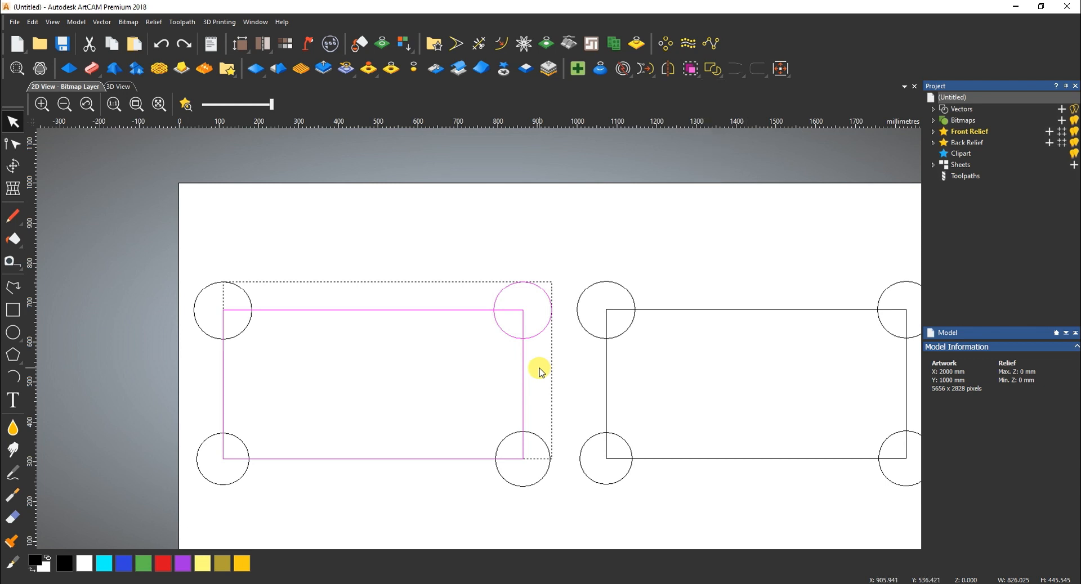